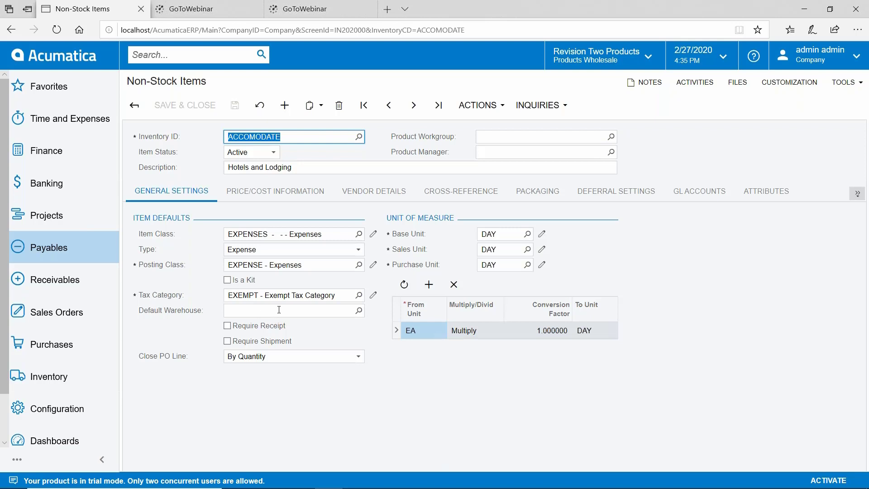
Start a new Normal purchase order for vendor AAVENDOR and keep it on hold.
{"action": "left_click", "coordinate": [51, 344]}
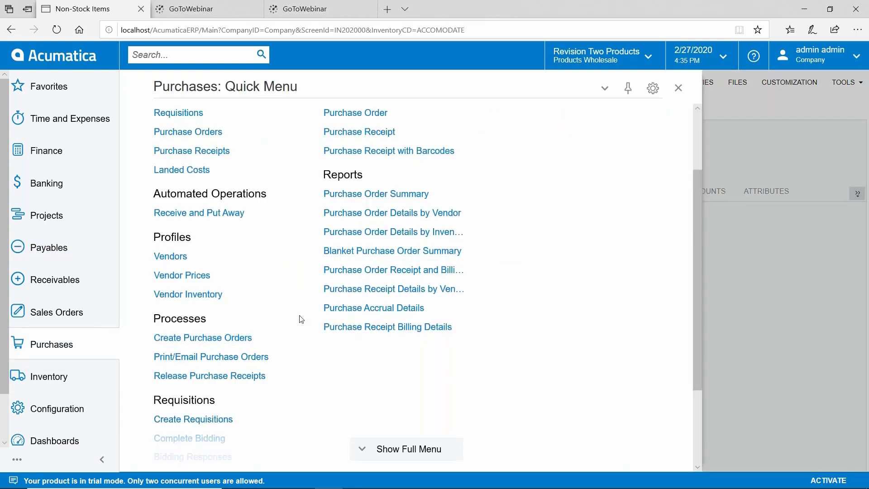
{"action": "left_click", "coordinate": [196, 132]}
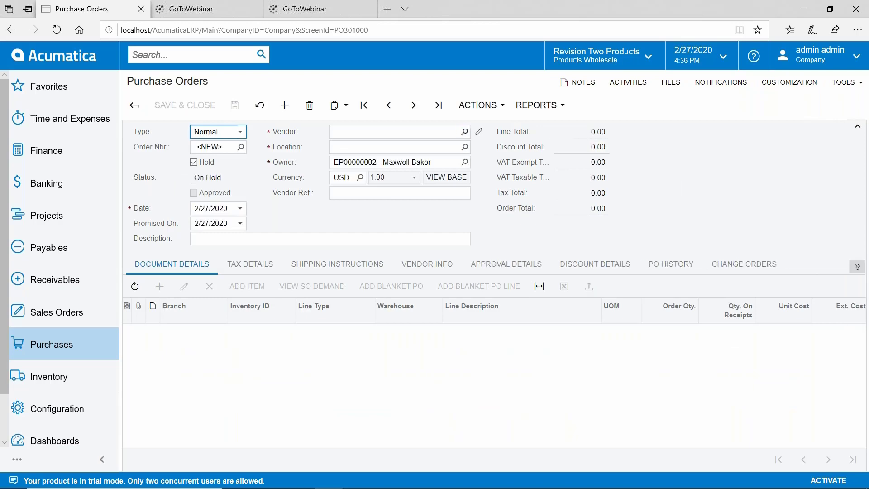
{"action": "left_click", "coordinate": [463, 132]}
{"action": "left_click", "coordinate": [371, 222]}
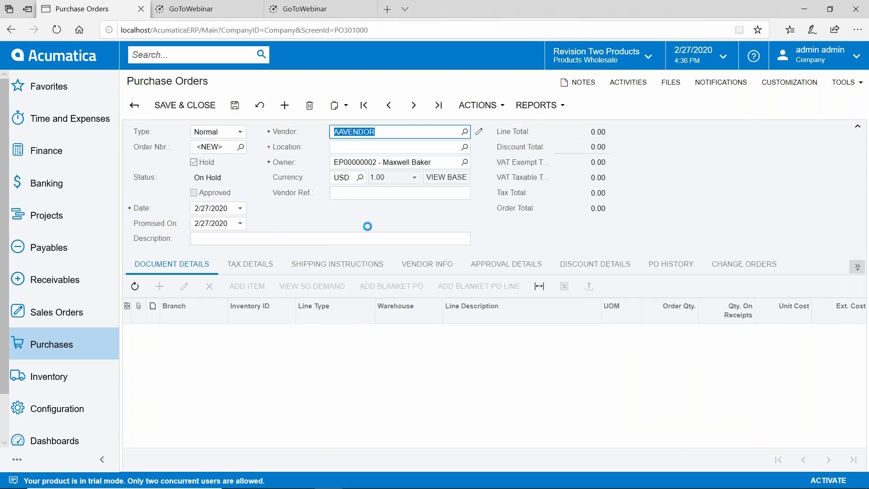
{"action": "left_click", "coordinate": [195, 163]}
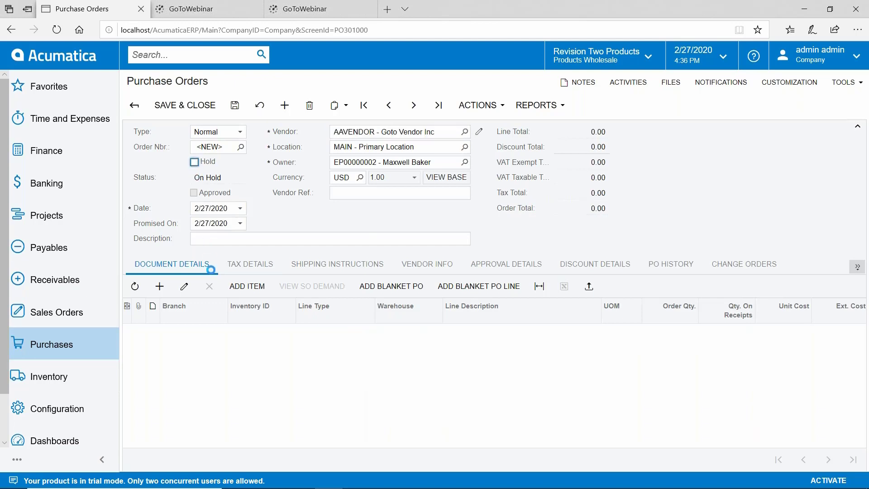
{"action": "left_click", "coordinate": [196, 163]}
Add an order line for the non-stock item ACCOMODATE with a unit cost of 100.
{"action": "left_click", "coordinate": [159, 286]}
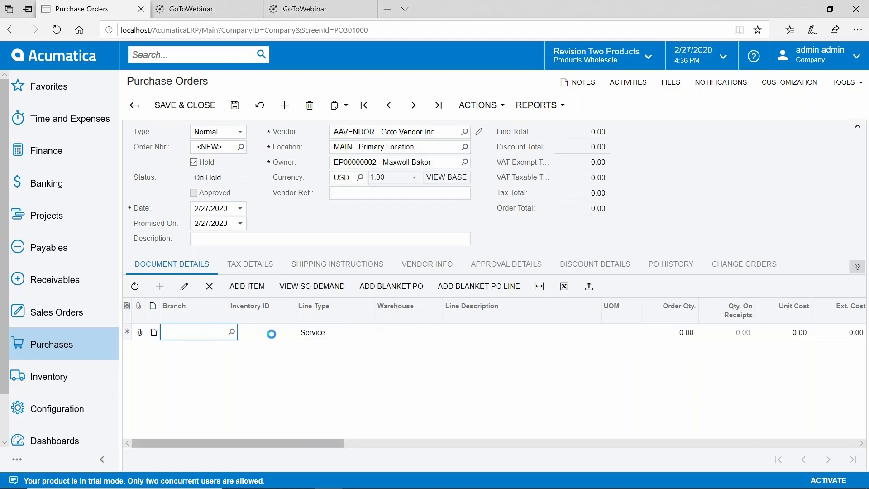
{"action": "left_click", "coordinate": [276, 333]}
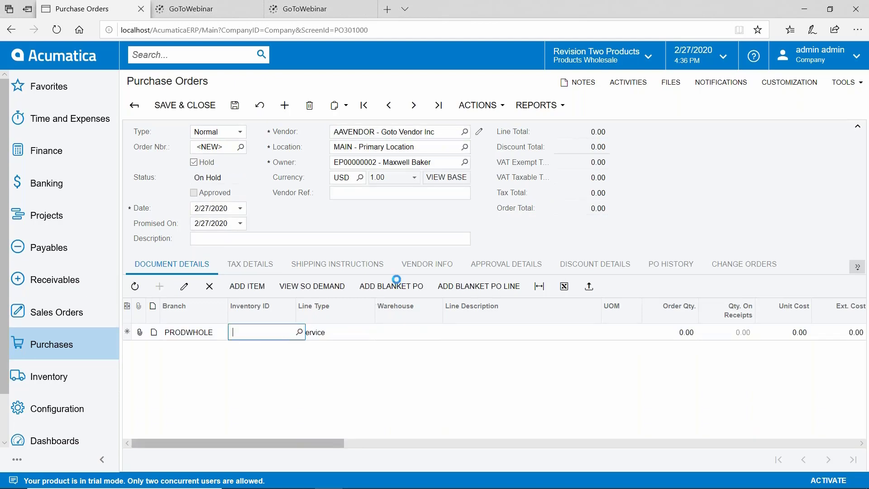
{"action": "left_click", "coordinate": [299, 333]}
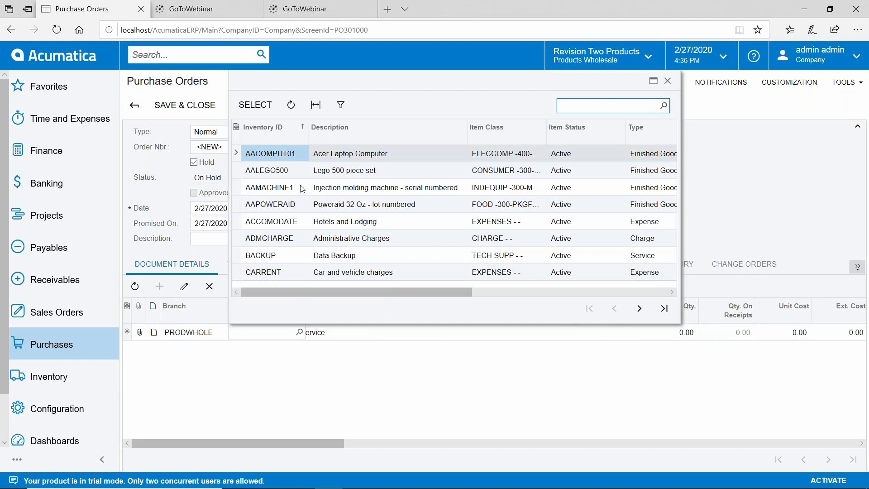
{"action": "double_click", "coordinate": [309, 222]}
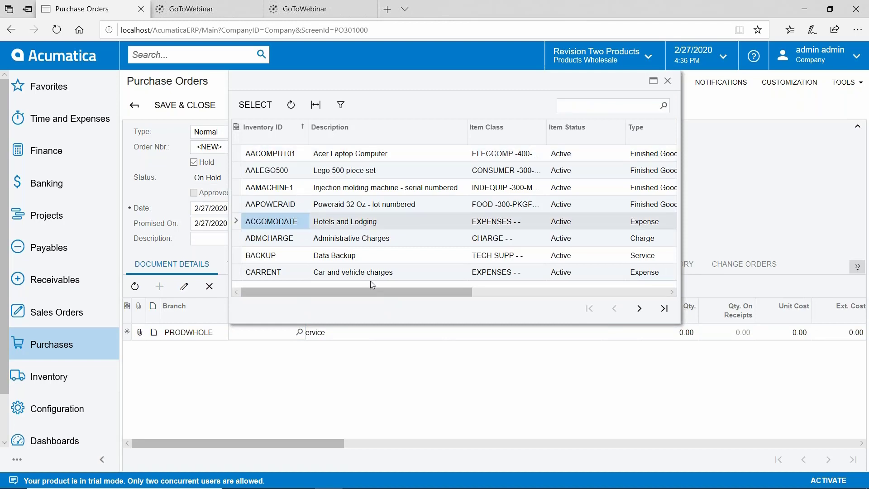
{"action": "key", "text": "Tab"}
{"action": "key", "text": "Tab"}
{"action": "key", "text": "Tab"}
{"action": "key", "text": "Tab"}
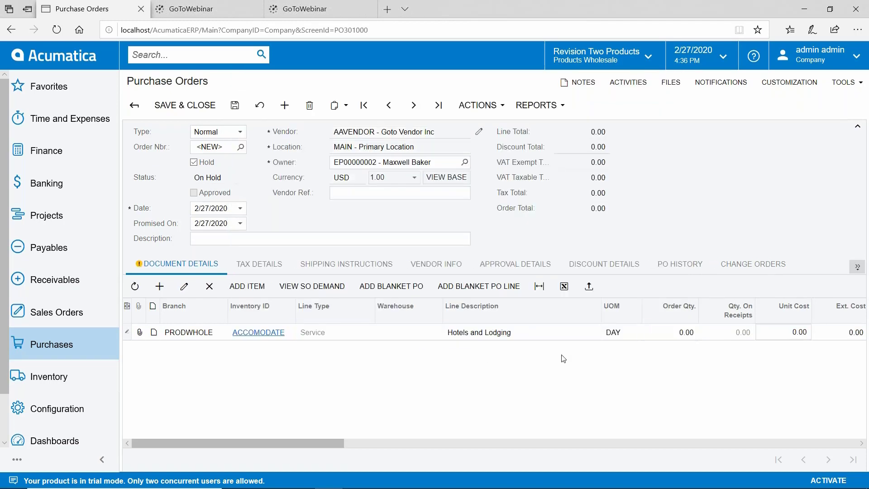
{"action": "type", "text": "10"}
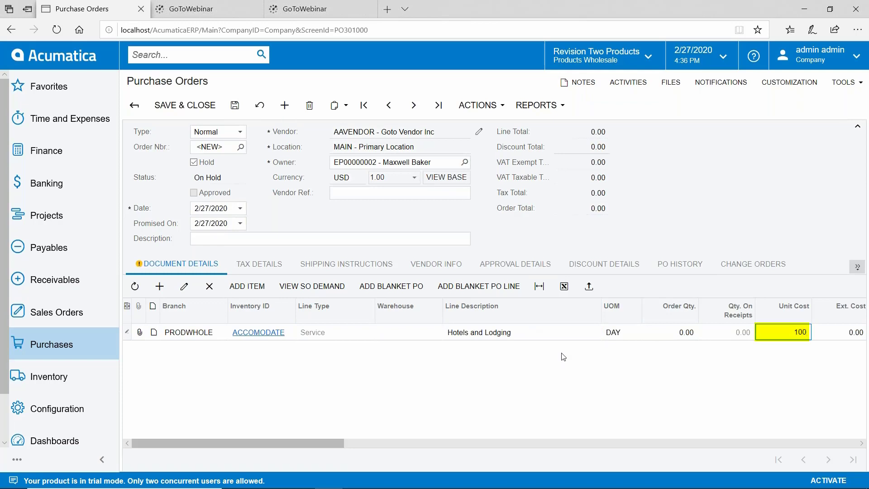
{"action": "key", "text": "Tab"}
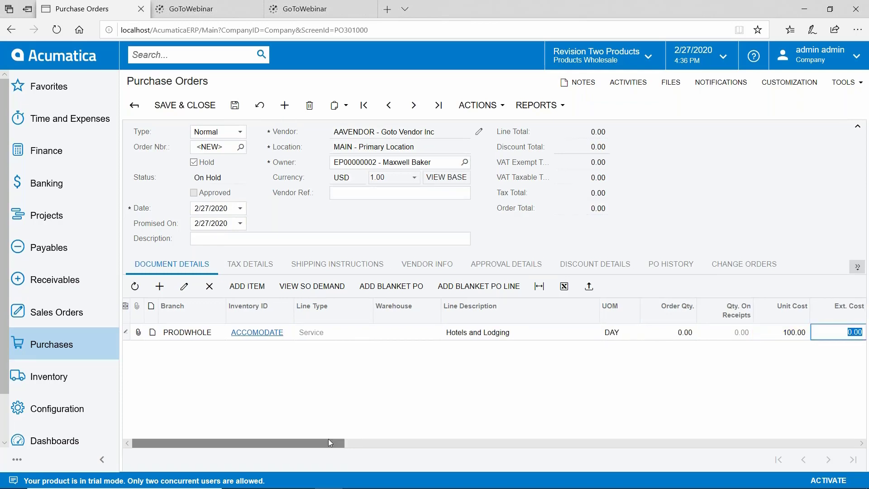
Set the project of the ACCOMODATE order line to X.
{"action": "left_click_drag", "start_coordinate": [329, 439], "coordinate": [578, 437]}
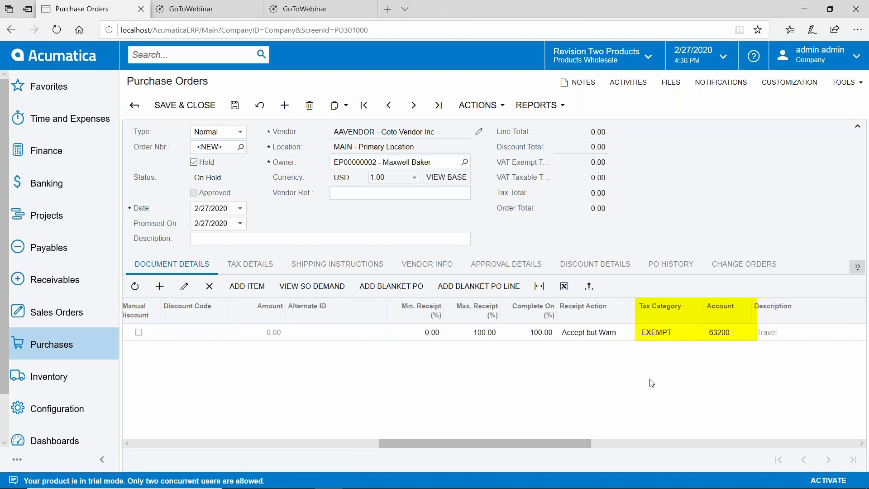
{"action": "left_click_drag", "start_coordinate": [578, 441], "coordinate": [690, 416]}
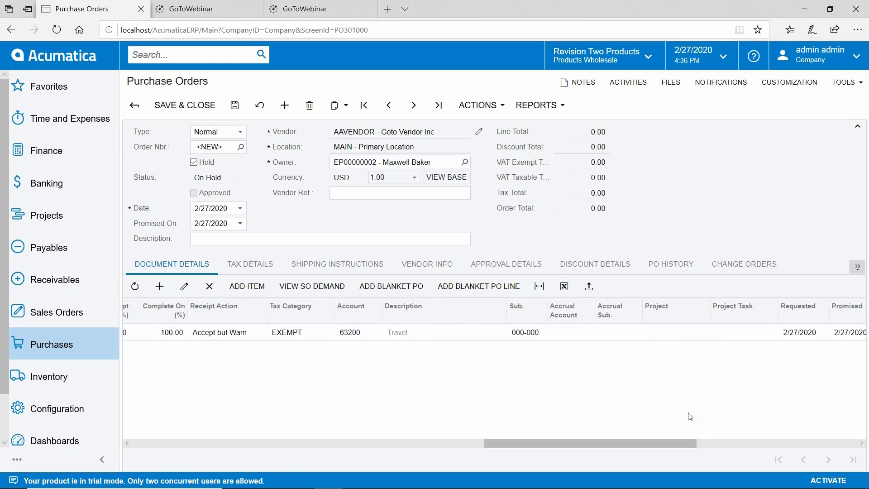
{"action": "left_click", "coordinate": [682, 332]}
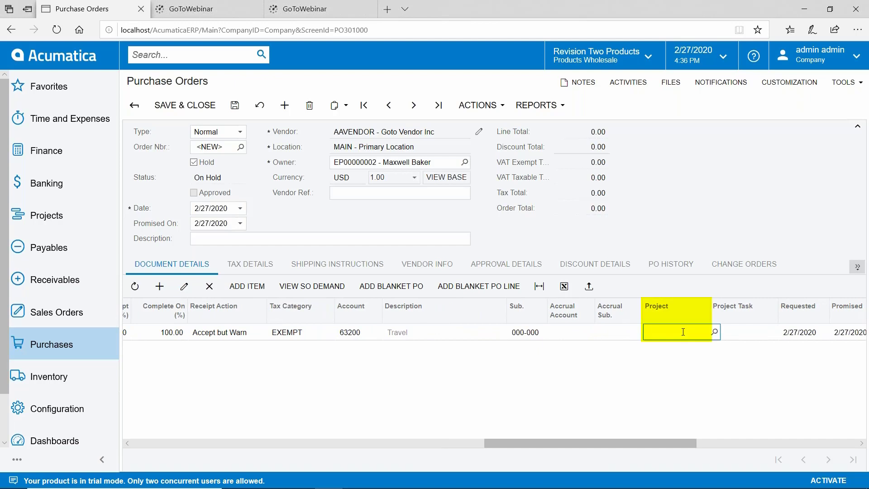
{"action": "key", "text": "Tab"}
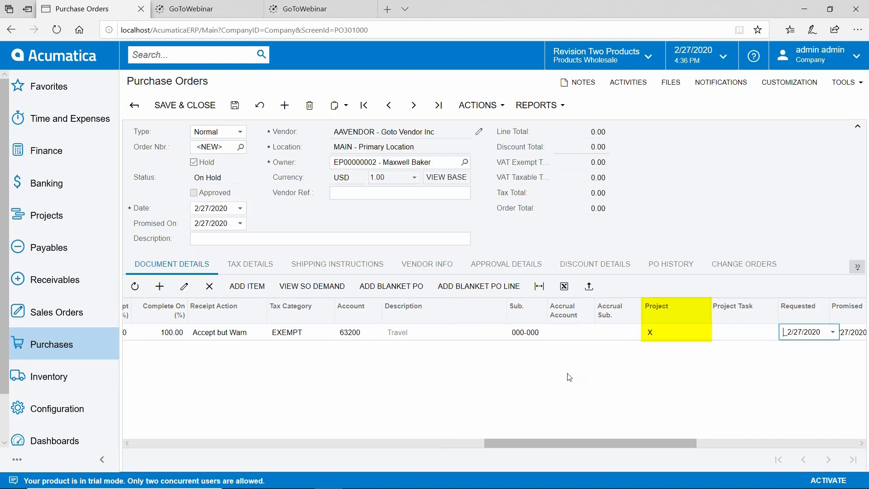
Save the purchase order with its hold removed and approve it.
{"action": "left_click", "coordinate": [194, 163]}
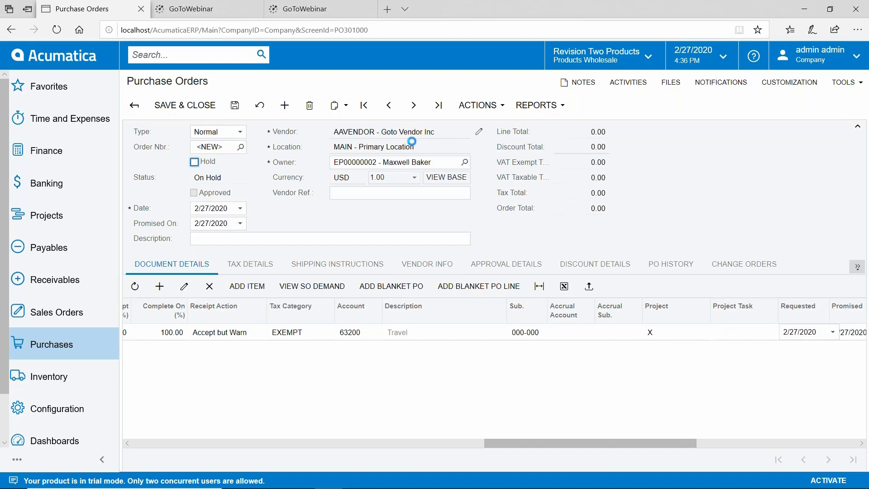
{"action": "left_click", "coordinate": [234, 106]}
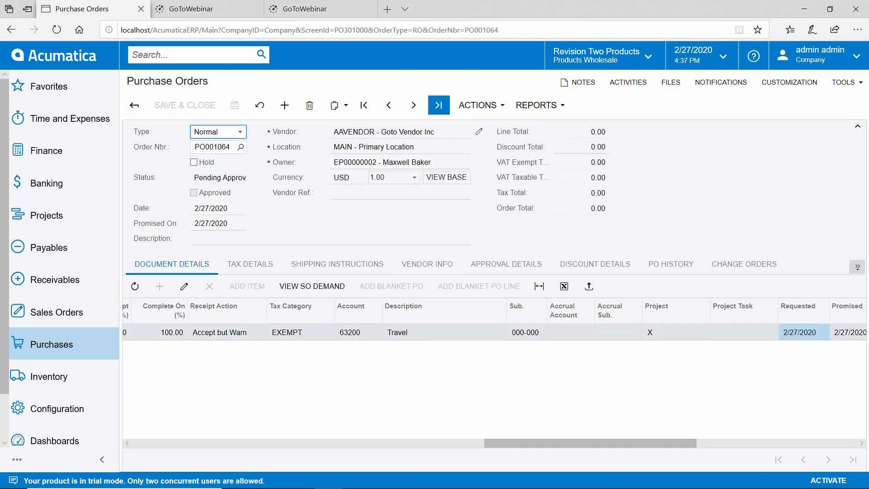
{"action": "left_click", "coordinate": [459, 107]}
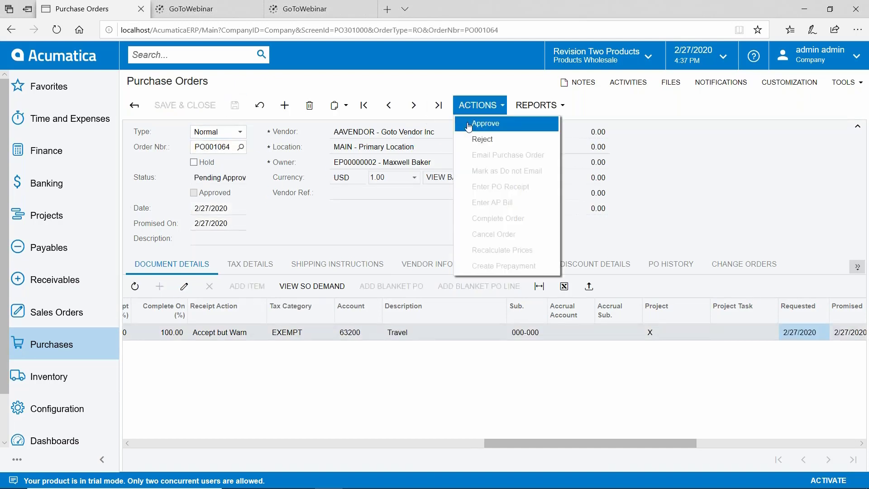
{"action": "left_click", "coordinate": [469, 126]}
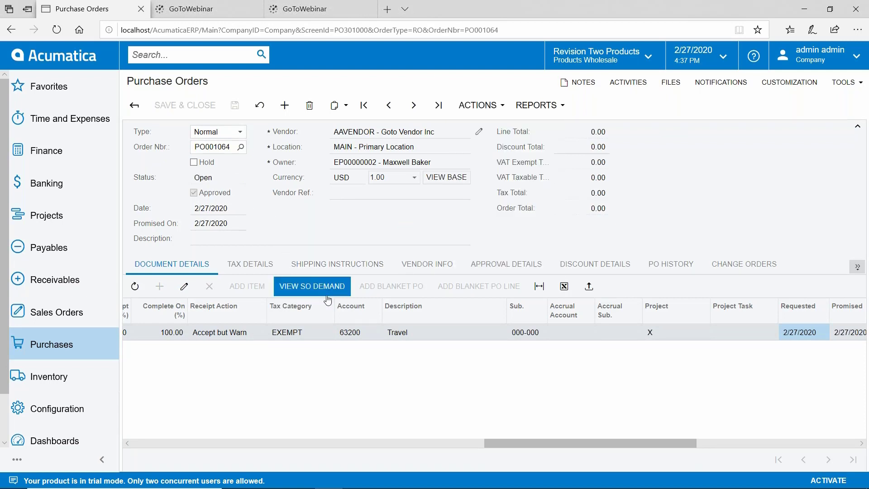
Try to enter a PO receipt for the approved purchase order.
{"action": "left_click", "coordinate": [485, 109]}
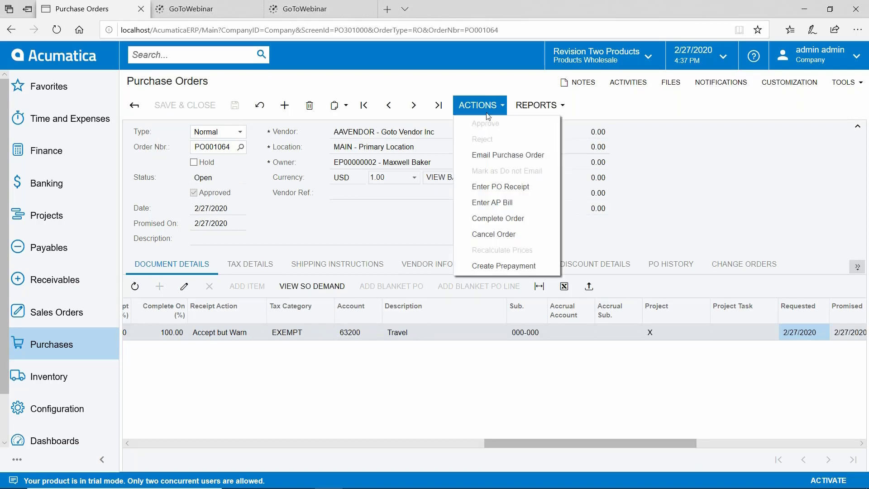
{"action": "left_click", "coordinate": [498, 190]}
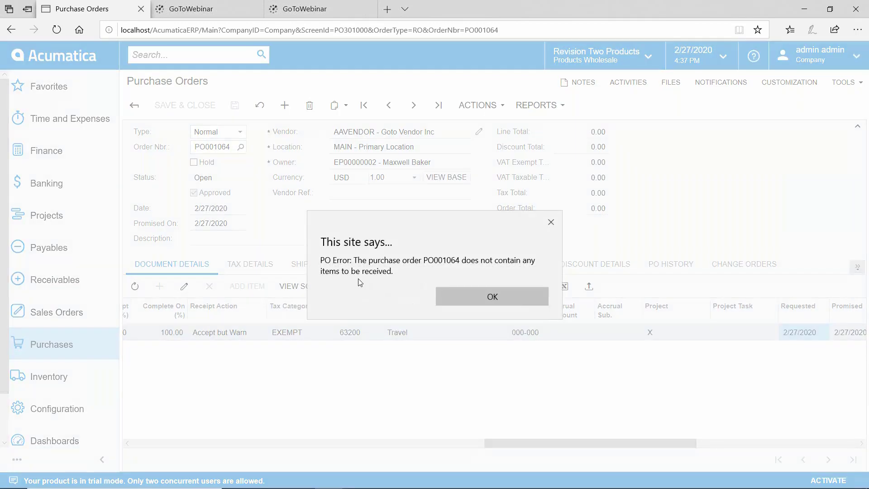
{"action": "left_click", "coordinate": [460, 291]}
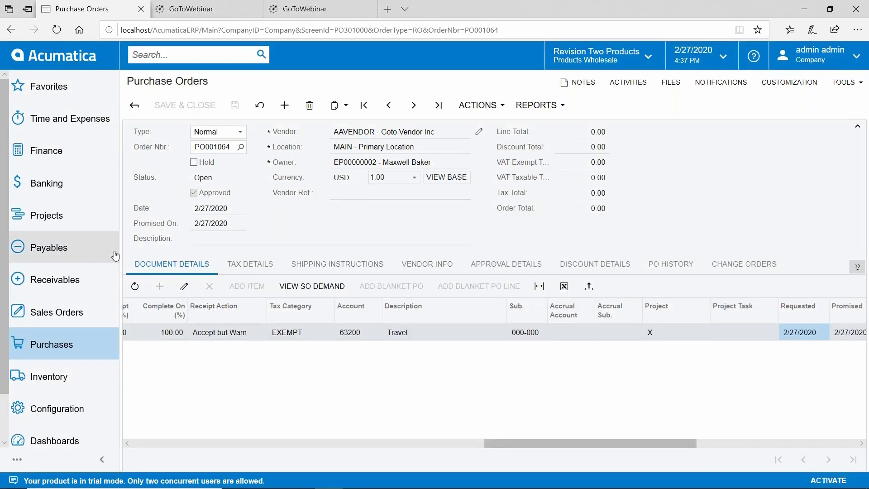
Start a new payables bill for vendor AAVENDOR with vendor reference 1234.
{"action": "left_click", "coordinate": [61, 252]}
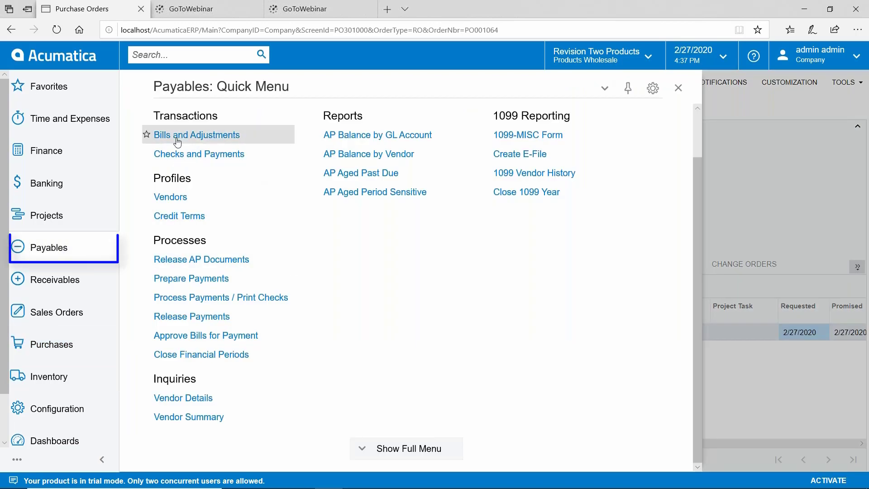
{"action": "left_click", "coordinate": [59, 249]}
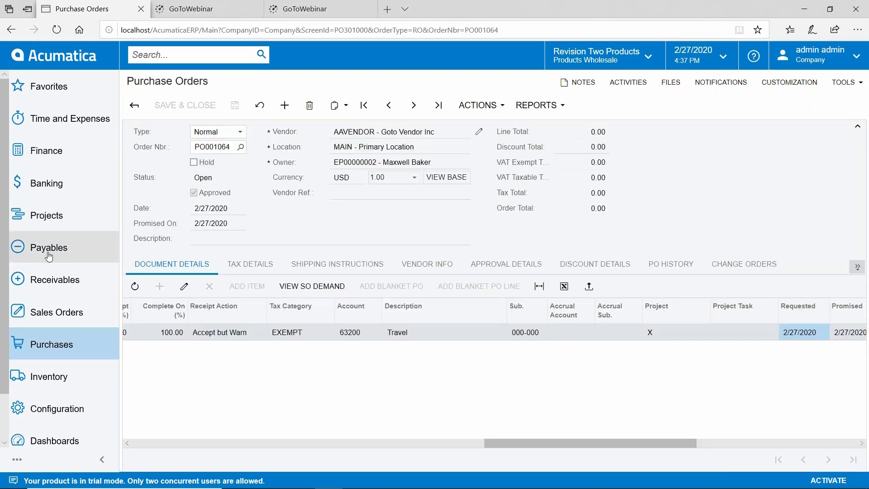
{"action": "left_click", "coordinate": [90, 245]}
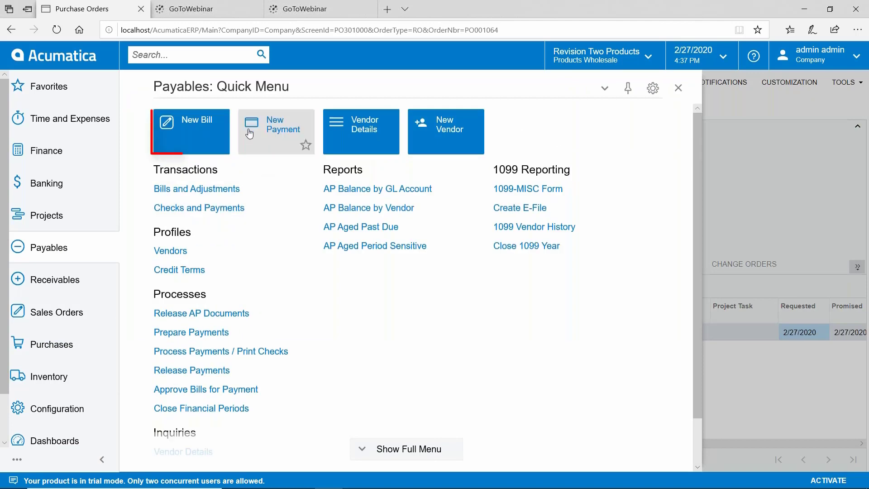
{"action": "left_click", "coordinate": [190, 122]}
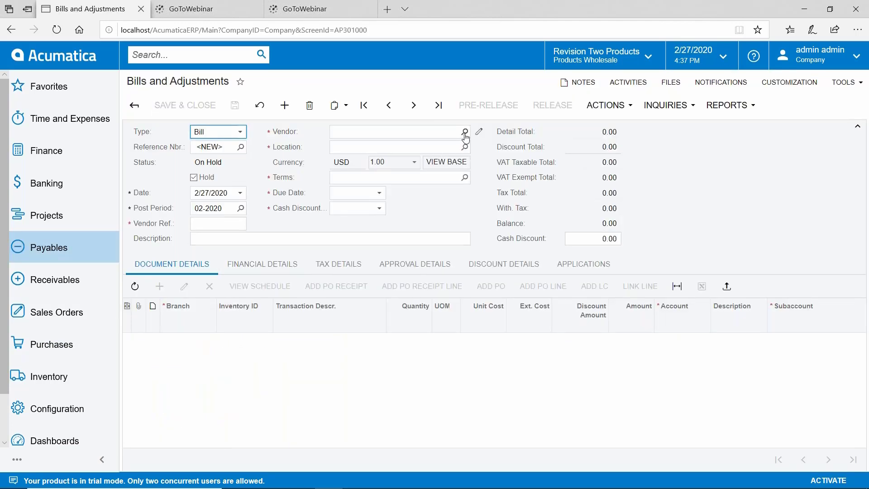
{"action": "left_click", "coordinate": [465, 133]}
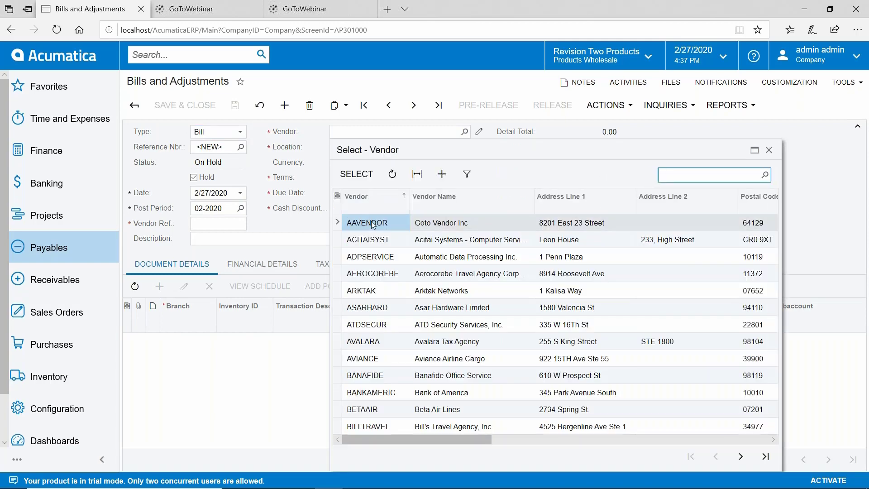
{"action": "double_click", "coordinate": [372, 223]}
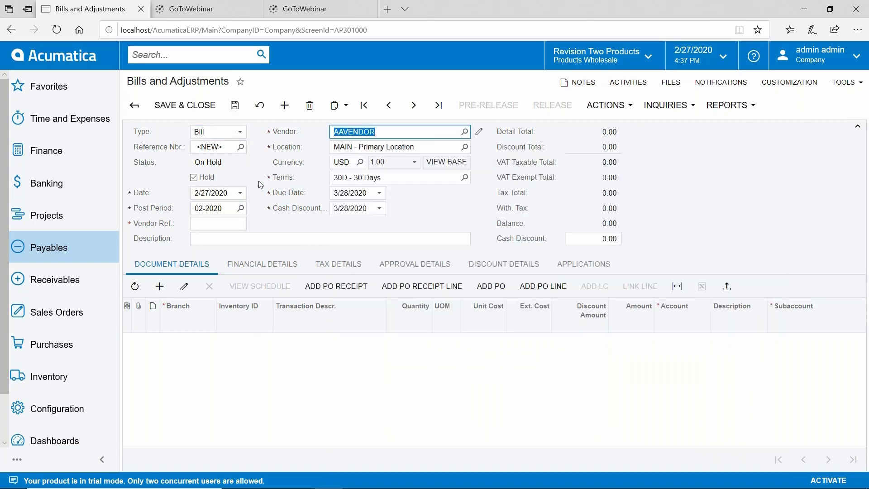
{"action": "left_click", "coordinate": [206, 223]}
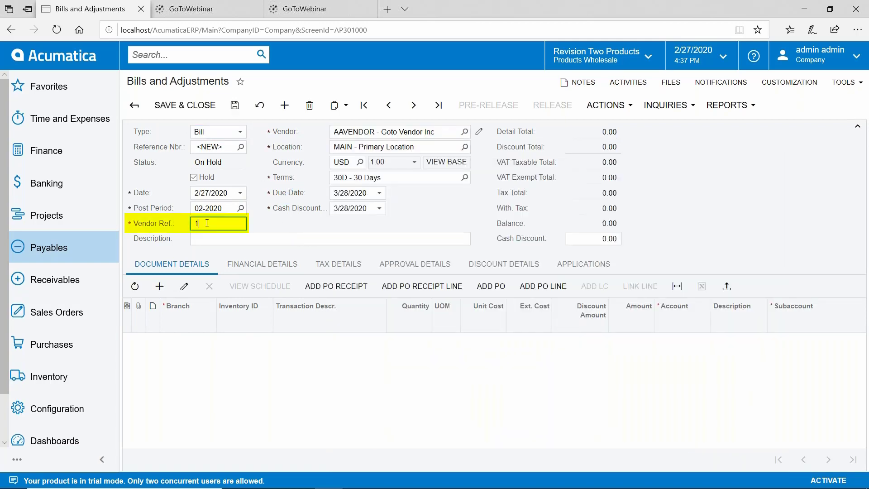
{"action": "key", "text": "Tab"}
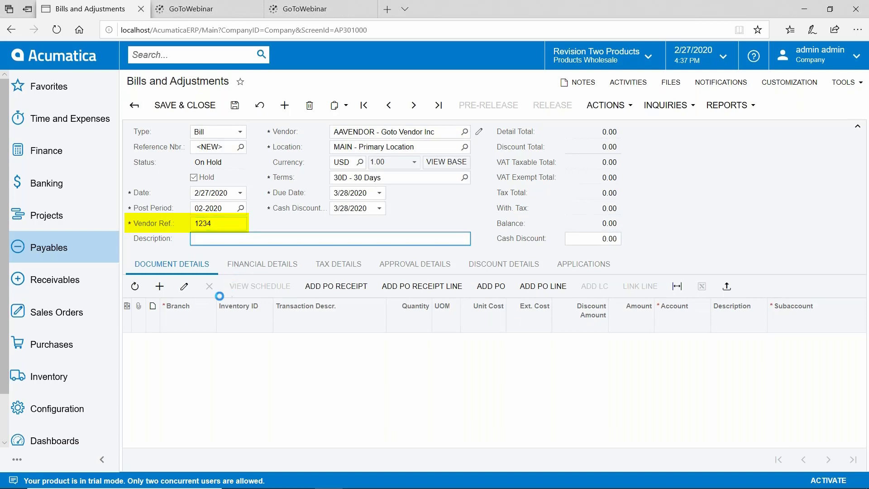
Add a detail line to the bill with an extended cost of 100.
{"action": "left_click", "coordinate": [159, 286]}
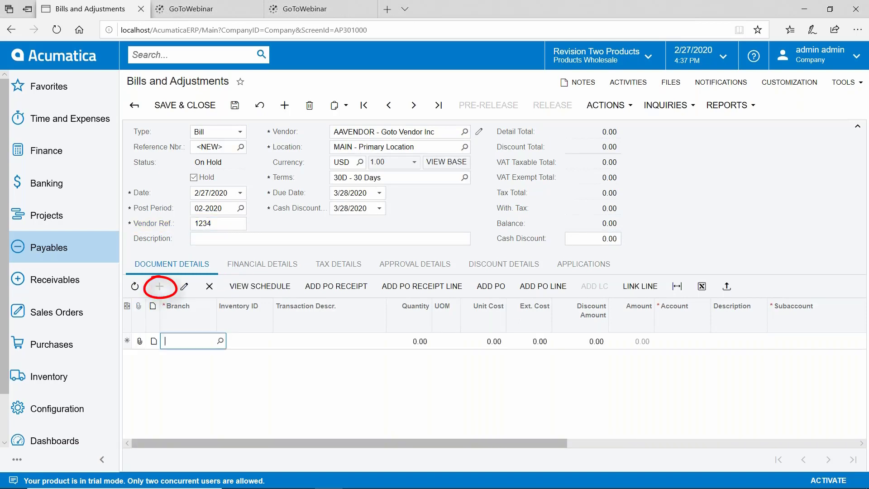
{"action": "left_click", "coordinate": [525, 342]}
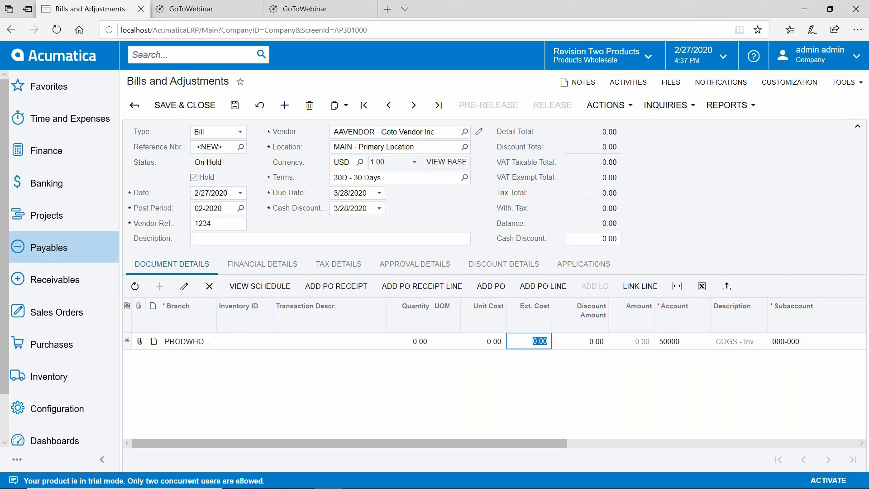
{"action": "type", "text": "100."}
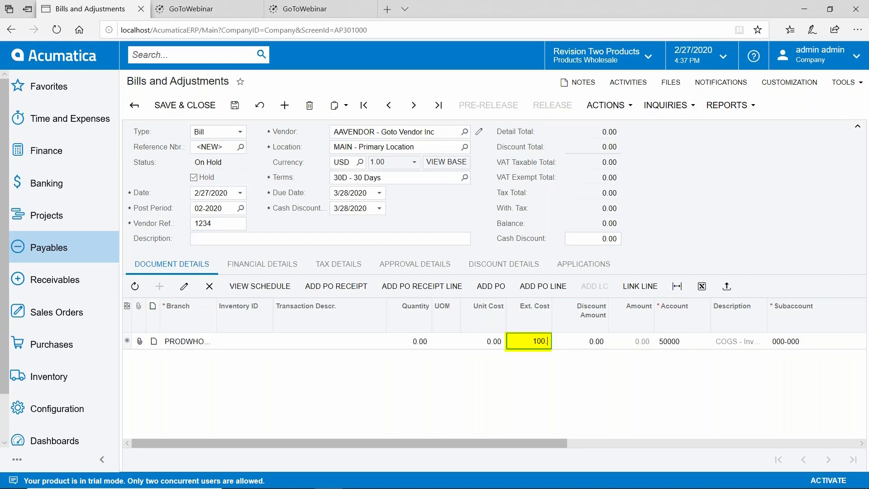
{"action": "key", "text": "Tab"}
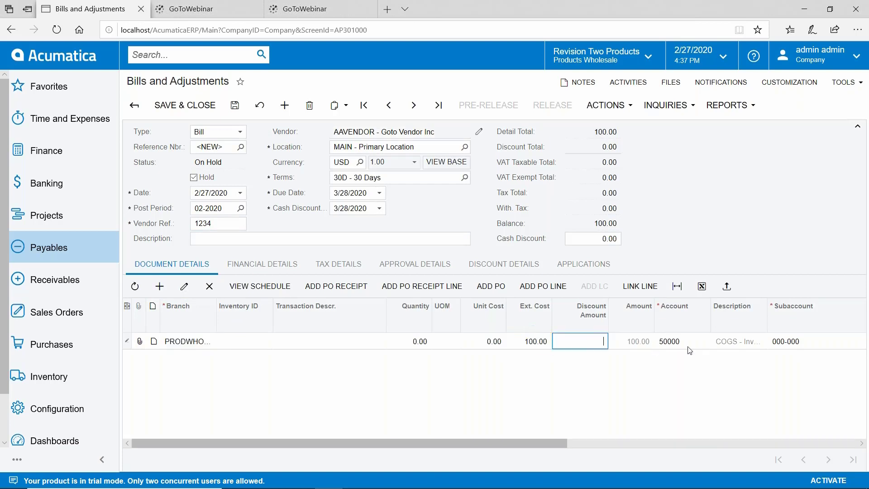
Look up "travel" in the account list and set the bill line's account to 63200 Travel.
{"action": "left_click", "coordinate": [699, 345]}
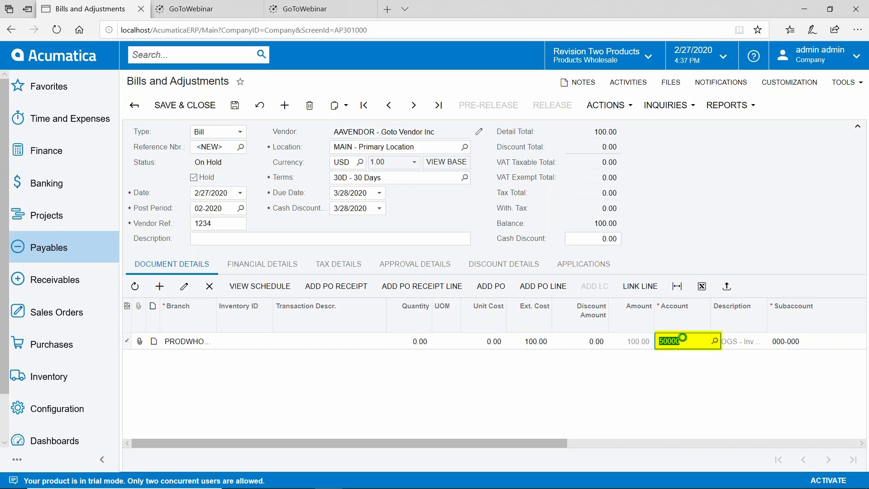
{"action": "left_click", "coordinate": [714, 341]}
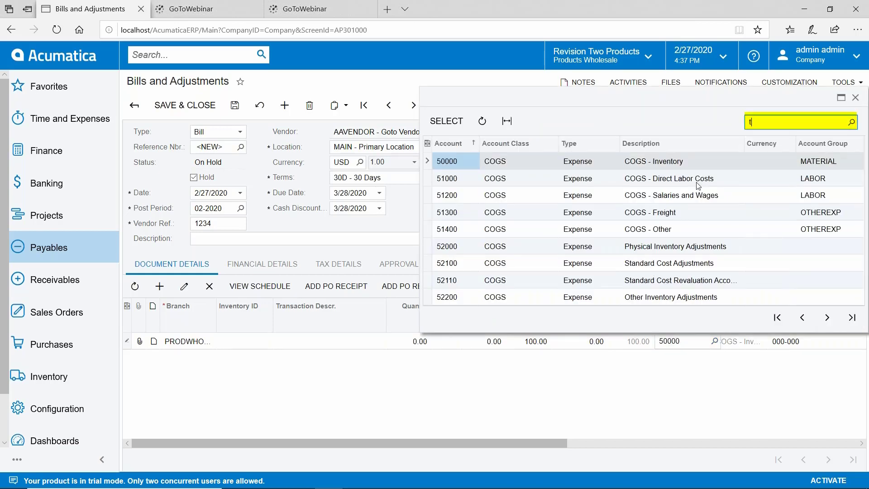
{"action": "type", "text": "travel"}
{"action": "key", "text": "Return"}
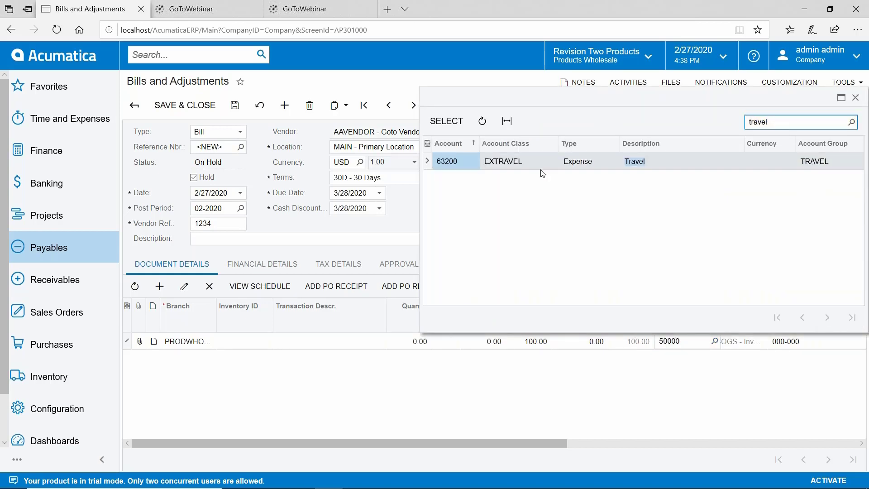
{"action": "double_click", "coordinate": [474, 163]}
{"action": "key", "text": "Tab"}
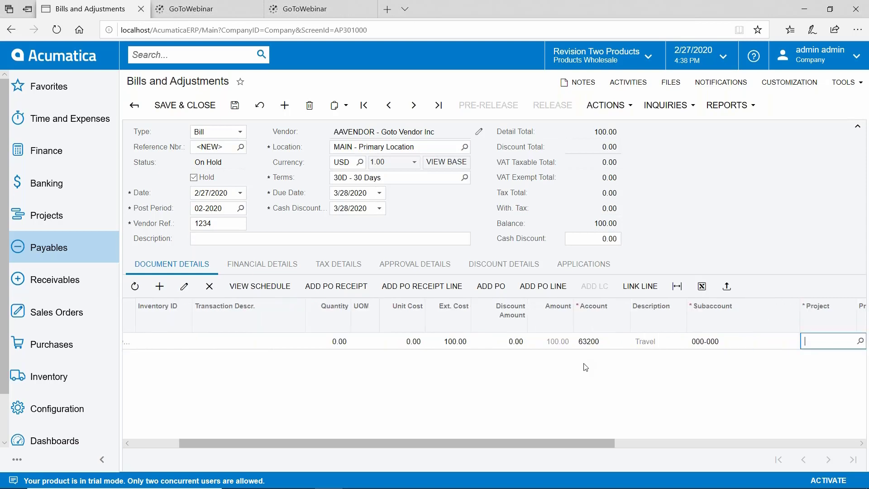
Set the project of the bill's travel line to X.
{"action": "key", "text": "Tab"}
{"action": "left_click", "coordinate": [726, 343]}
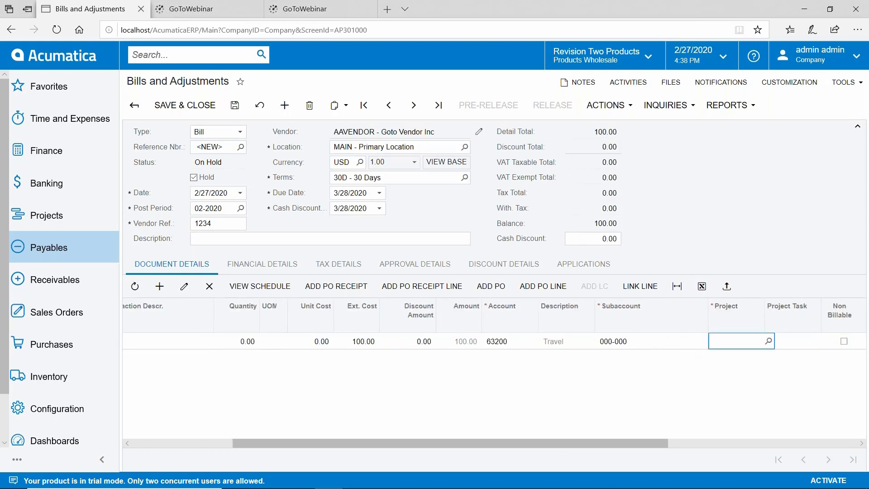
{"action": "type", "text": "x"}
{"action": "key", "text": "Tab"}
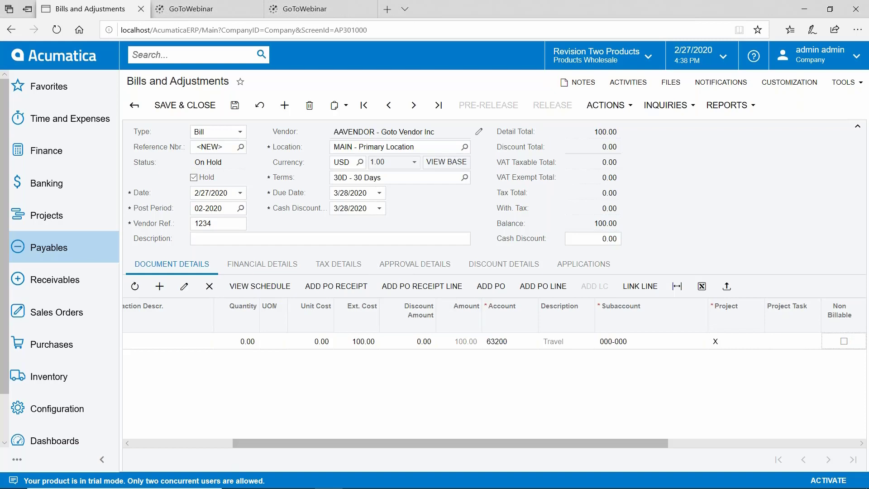
Take the AAVENDOR bill off hold, save it and release it.
{"action": "left_click", "coordinate": [194, 177]}
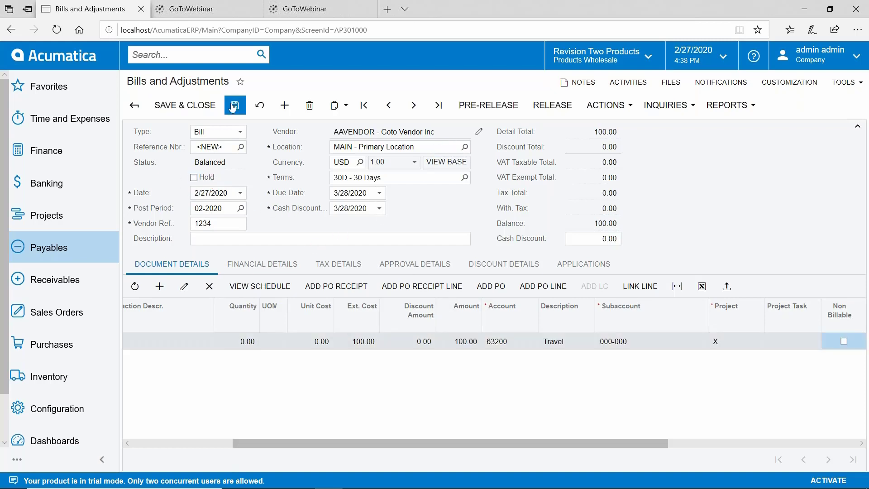
{"action": "left_click", "coordinate": [537, 114]}
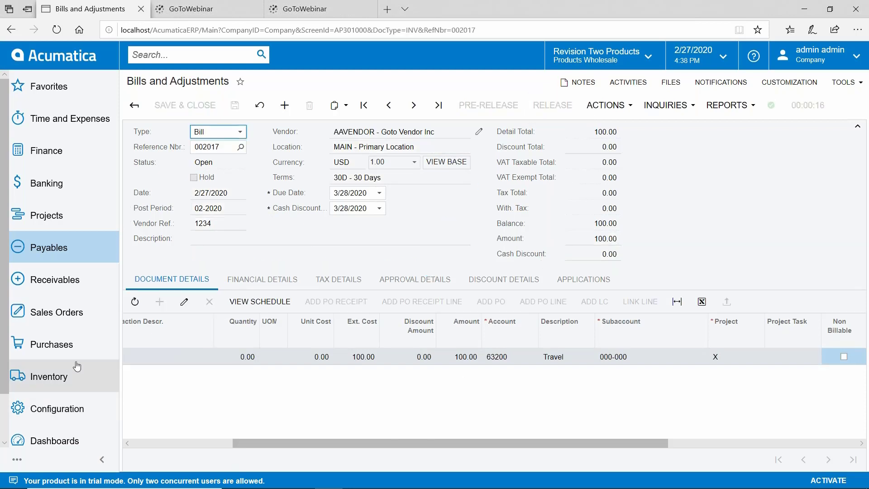
Open the AAVENDOR purchase order of type Normal dated 2/27/2020 from the purchase orders list.
{"action": "left_click", "coordinate": [62, 347]}
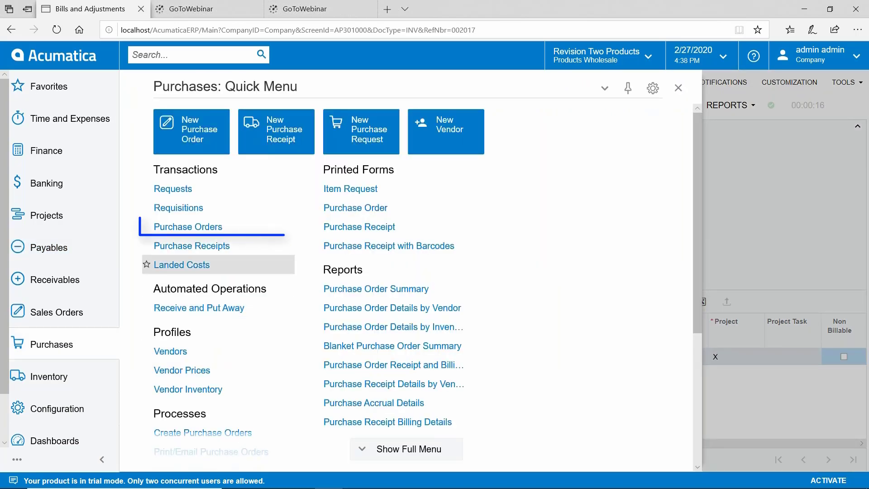
{"action": "left_click", "coordinate": [210, 228]}
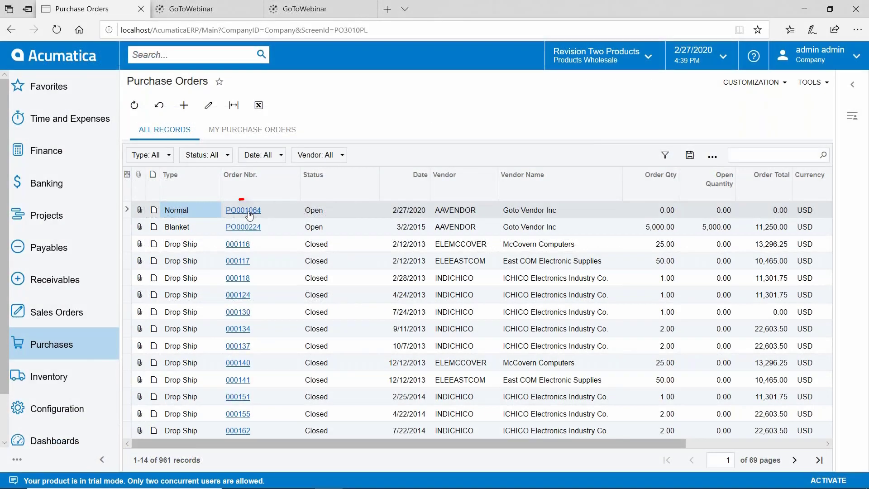
{"action": "left_click", "coordinate": [243, 210]}
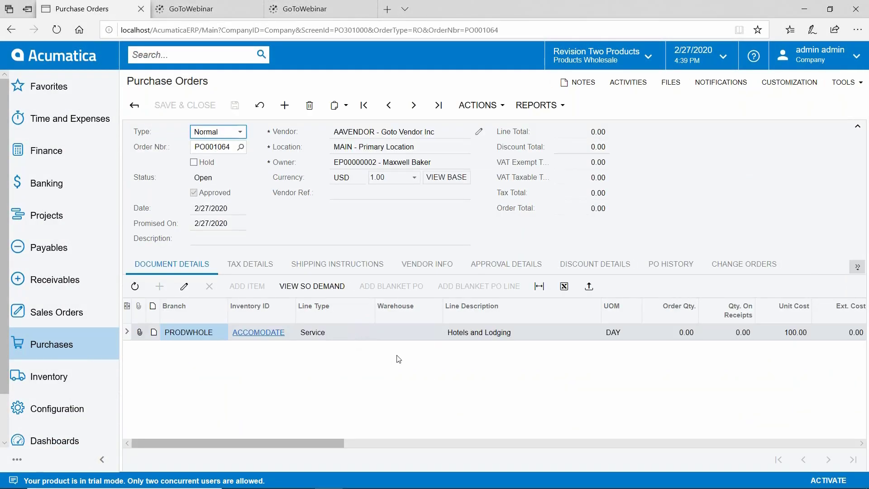
Mark the ACCOMODATE line of the purchase order as closed and save the order.
{"action": "left_click_drag", "start_coordinate": [344, 442], "coordinate": [770, 435]}
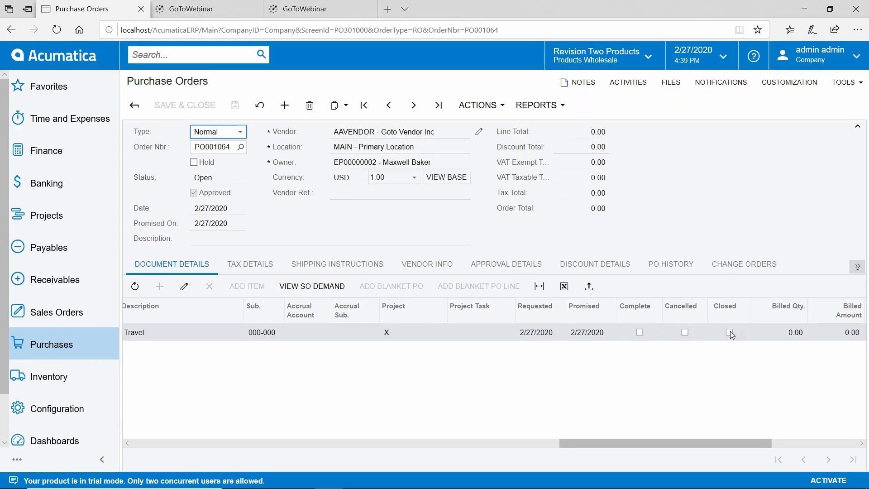
{"action": "left_click", "coordinate": [729, 331]}
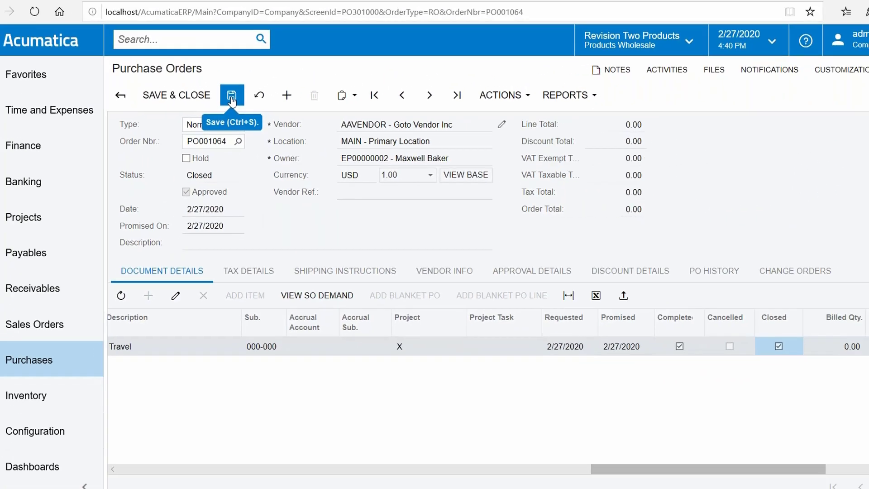
{"action": "left_click", "coordinate": [231, 97]}
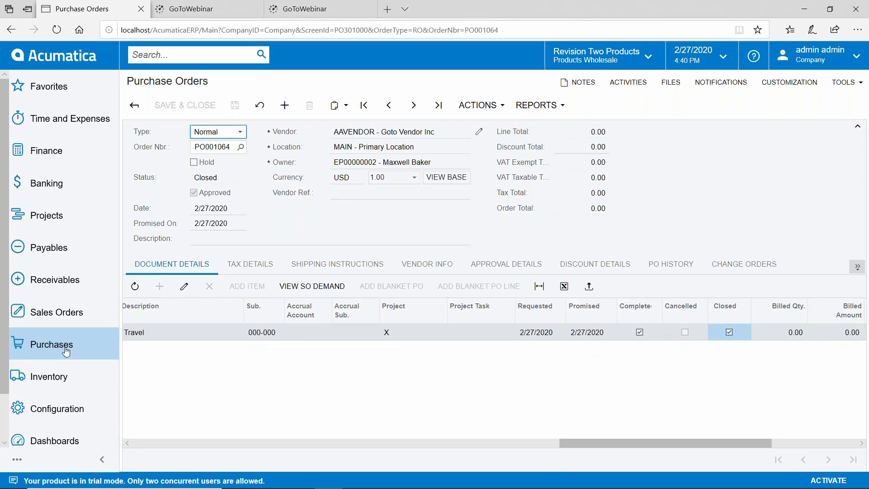
Return to the purchase orders list to review the order's status.
{"action": "left_click", "coordinate": [82, 344]}
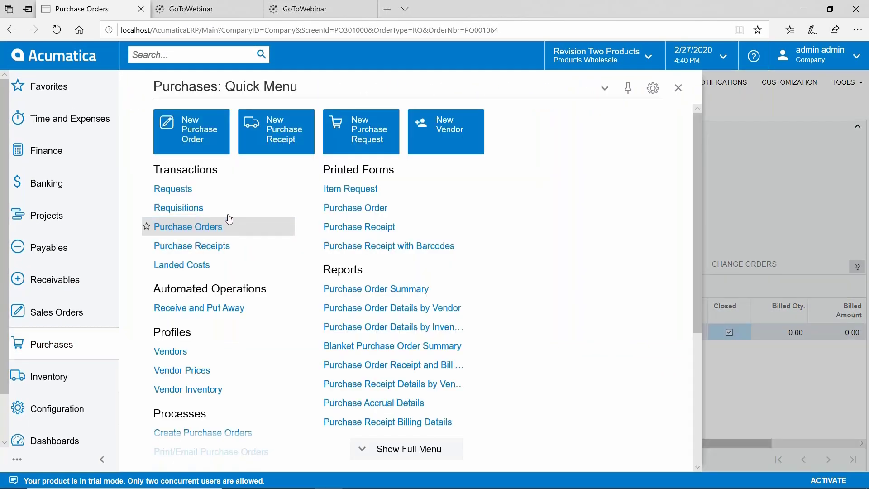
{"action": "left_click", "coordinate": [195, 225]}
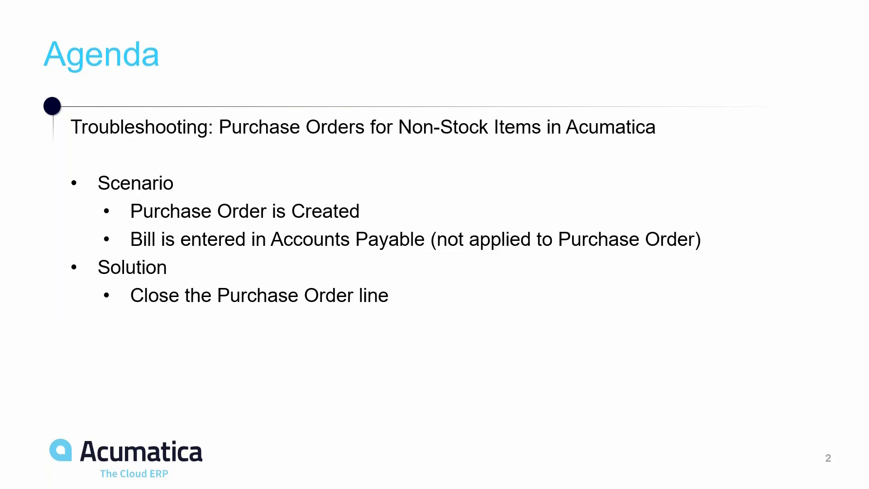
{"action": "key", "text": "Right"}
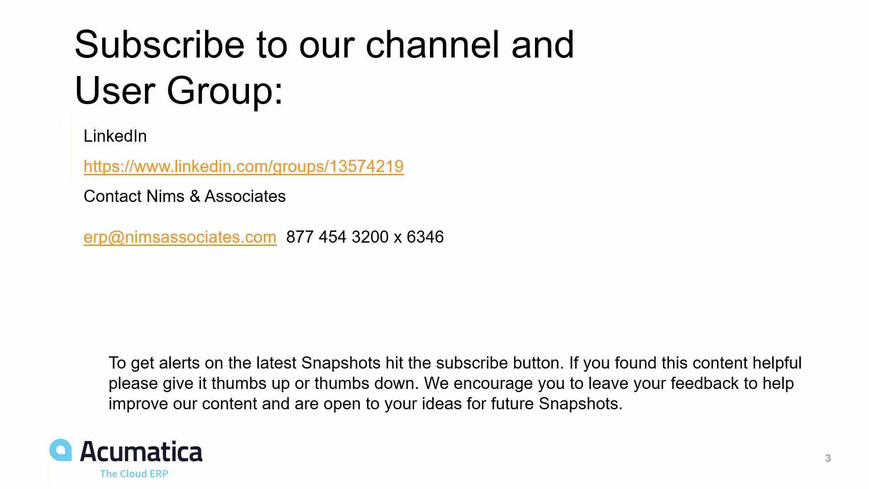